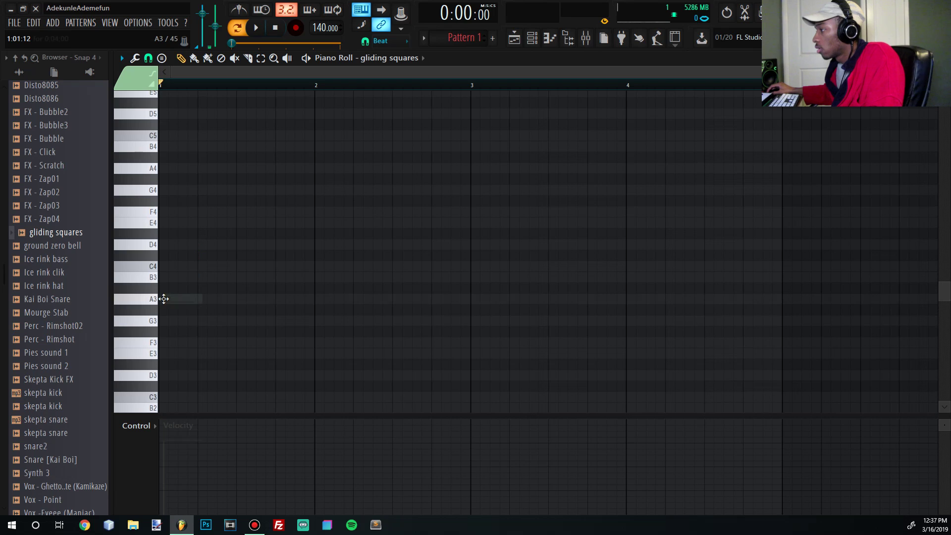
# Draw a four-step A4 note at the start of bar 1, followed by two-step C5 and E5 notes
pyautogui.press('space')
pyautogui.press('space')
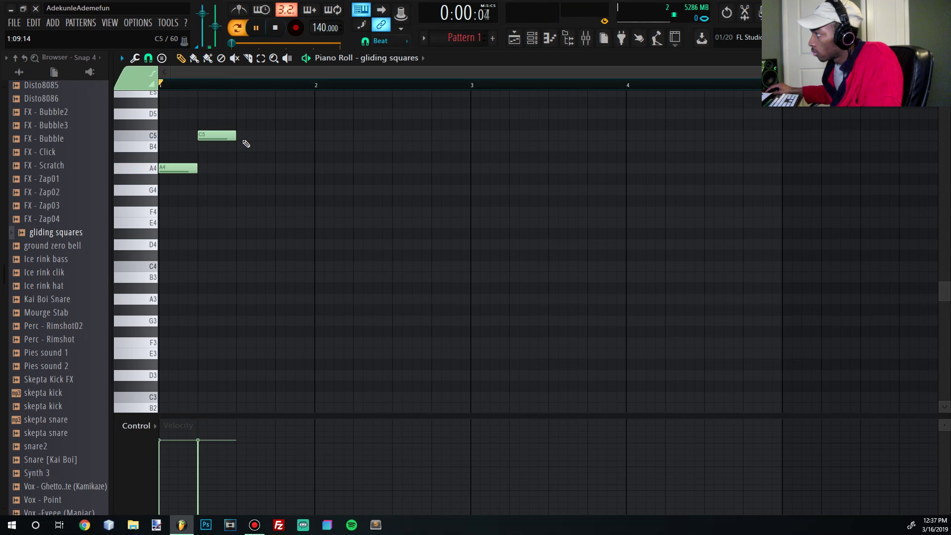
pyautogui.press('space')
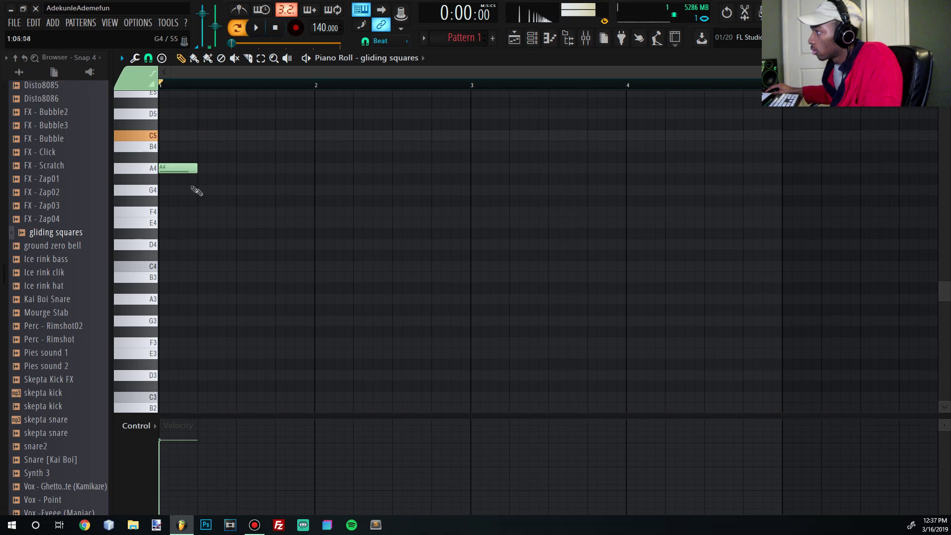
pyautogui.press('space')
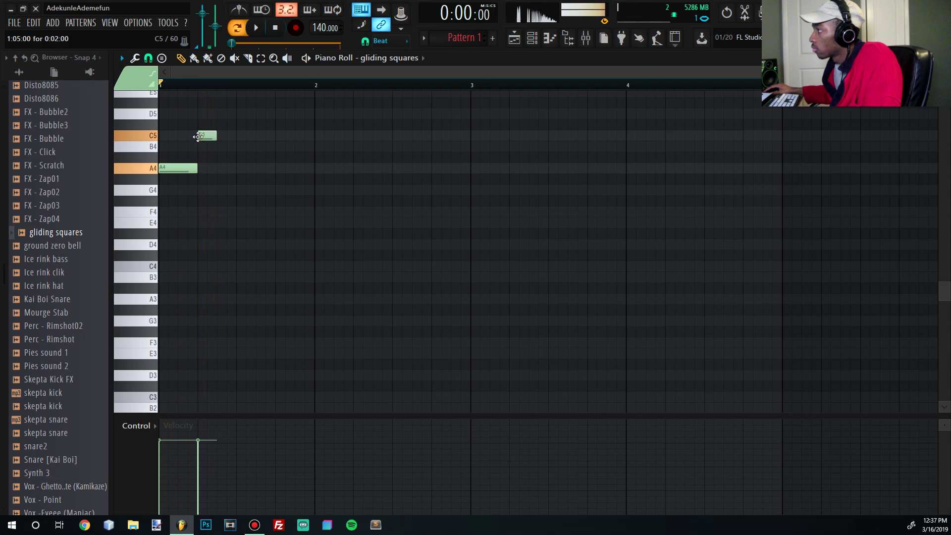
pyautogui.moveTo(215, 96); pyautogui.dragTo(215, 100)
pyautogui.press('space')
pyautogui.press('space')
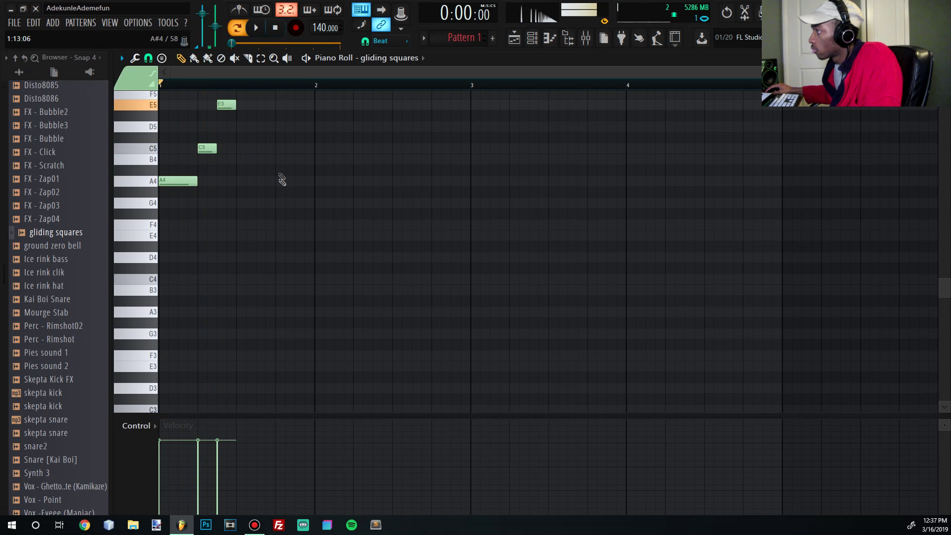
# Try two-step D5 and C5 notes after the E5 and play the phrase back
pyautogui.press('space')
pyautogui.press('space')
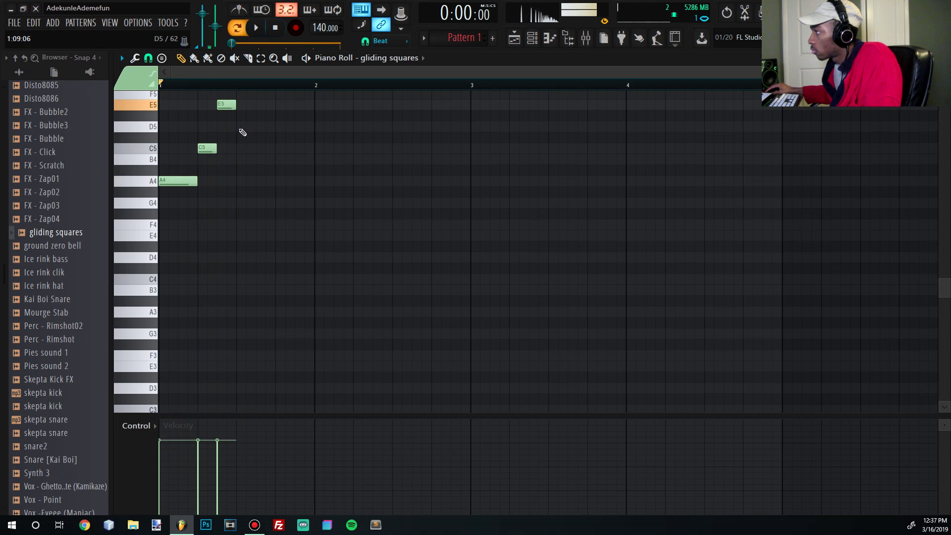
pyautogui.press('space')
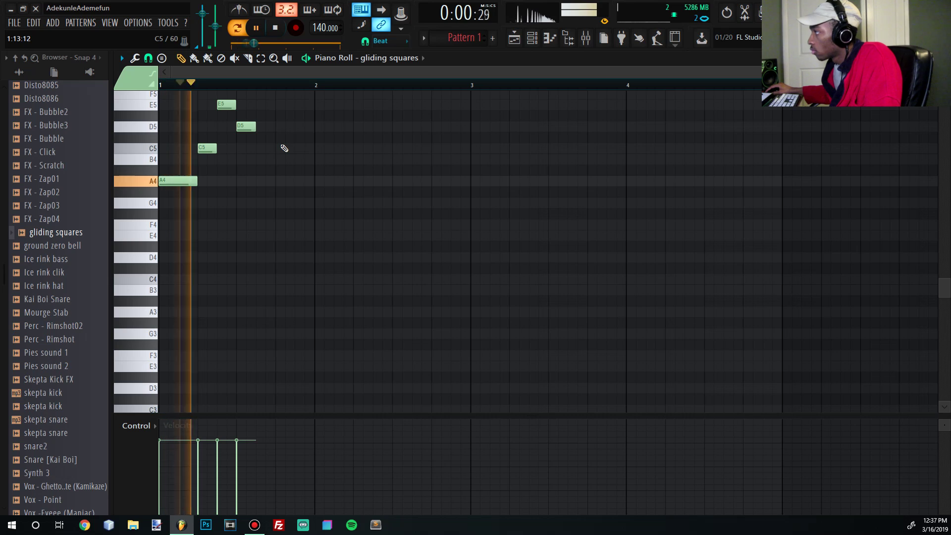
pyautogui.press('space')
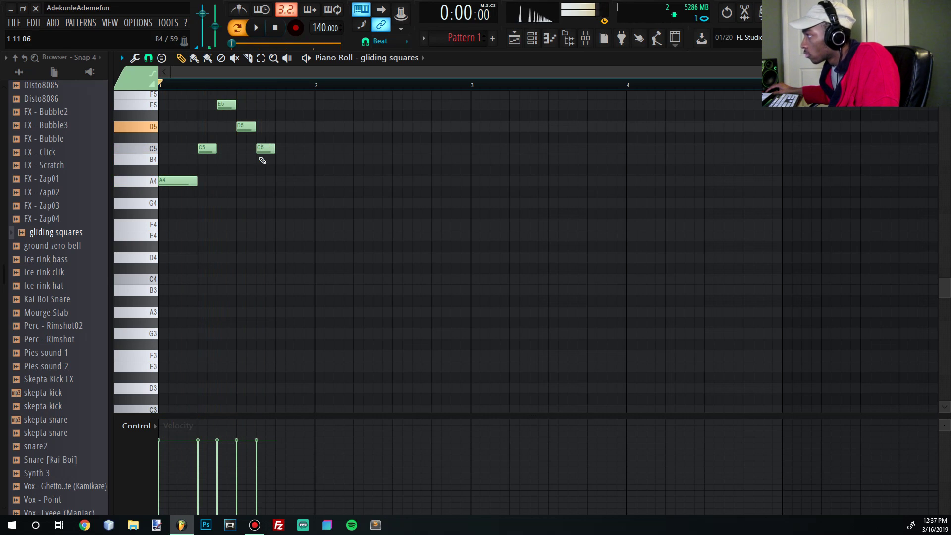
# Try a long B4 note in place of the D5 and C5 after the E5, auditioning different lengths
pyautogui.press('space')
pyautogui.moveTo(271, 160); pyautogui.dragTo(299, 160)
pyautogui.press('space')
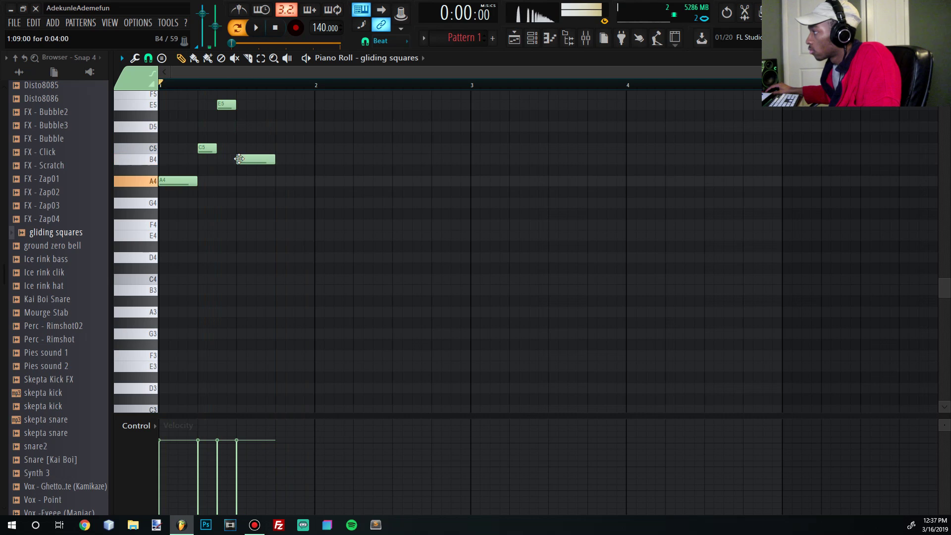
pyautogui.press('space')
pyautogui.moveTo(270, 159); pyautogui.dragTo(295, 159)
pyautogui.press('space')
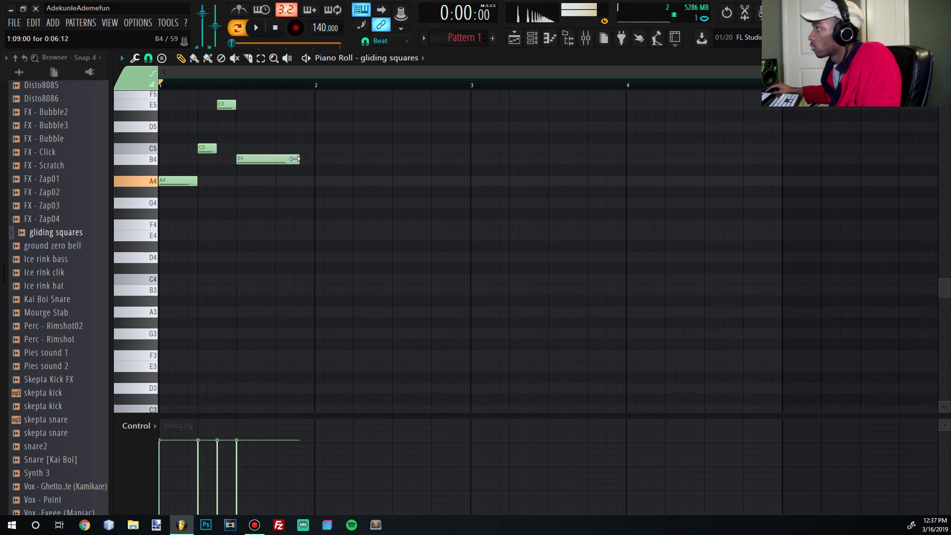
pyautogui.scroll(3, 230, 196)
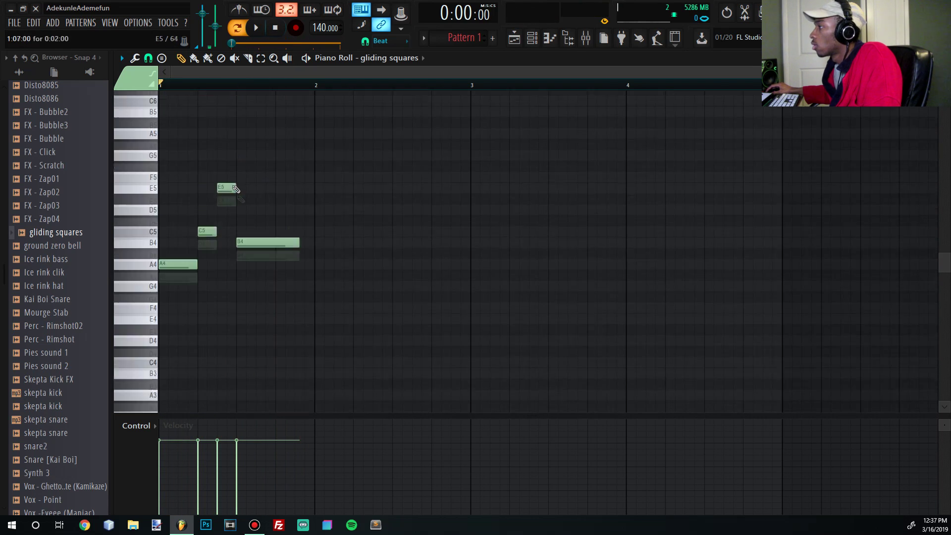
pyautogui.press('space')
pyautogui.press('space')
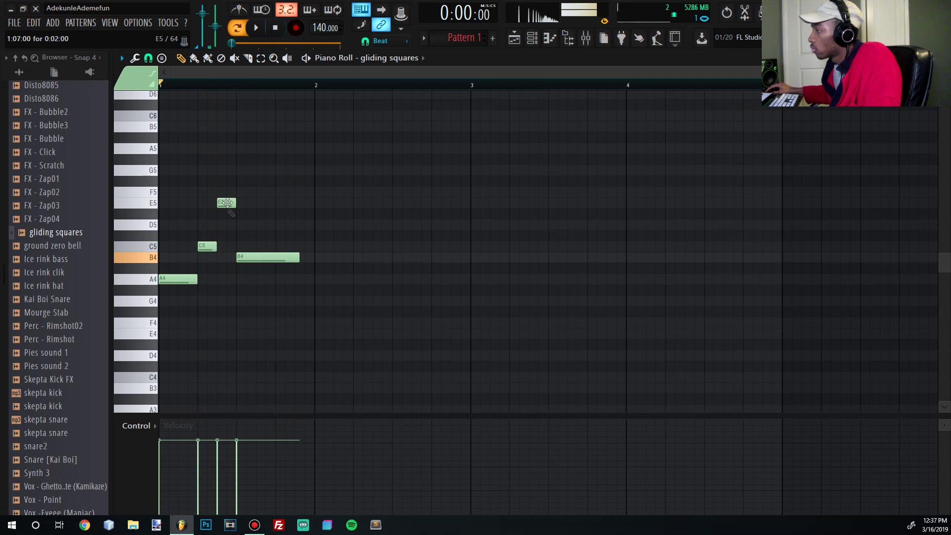
pyautogui.press('space')
pyautogui.press('space')
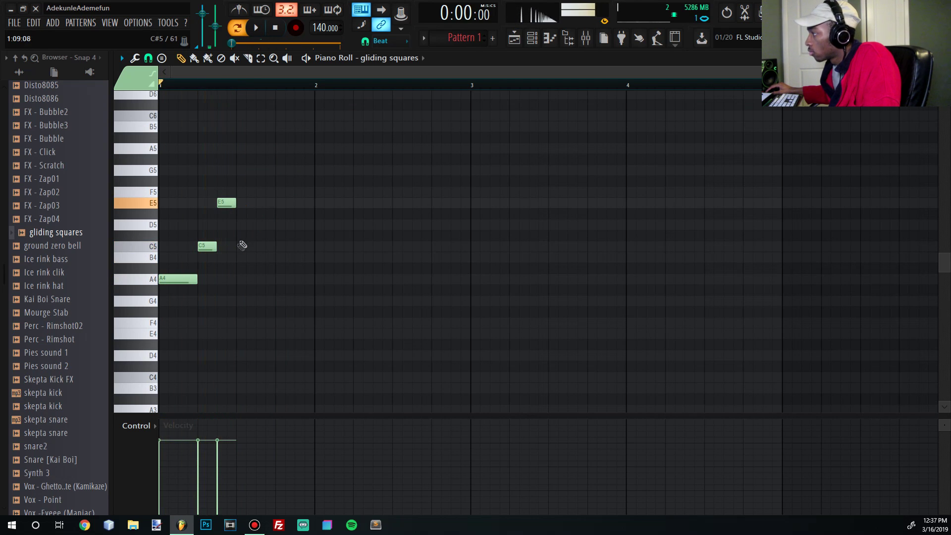
# Add a C5 and a D5 note after the E5, shortening both to two steps
pyautogui.moveTo(257, 237); pyautogui.dragTo(255, 216)
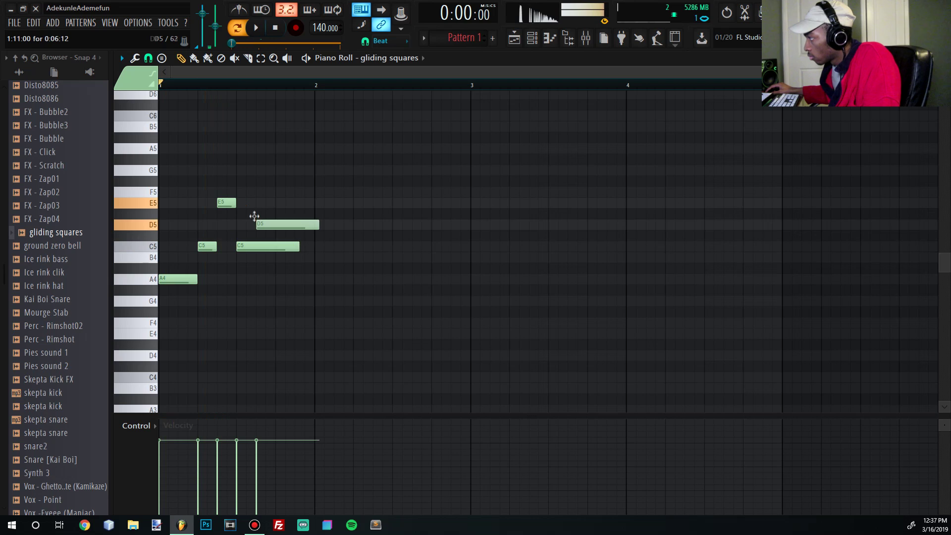
pyautogui.moveTo(293, 244); pyautogui.dragTo(248, 246)
pyautogui.press('space')
pyautogui.press('space')
pyautogui.moveTo(276, 225); pyautogui.dragTo(275, 226)
pyautogui.press('space')
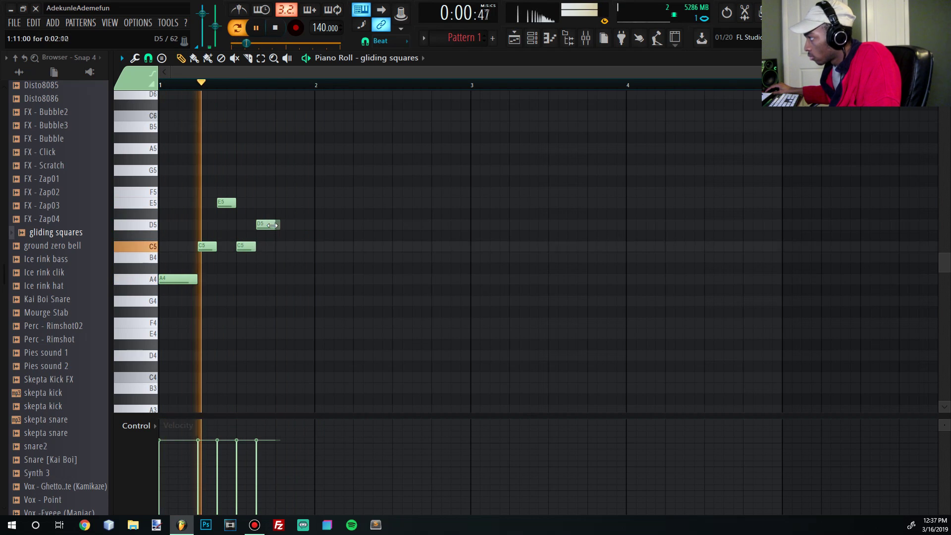
pyautogui.press('space')
# Add a B4 note after the D5 at 1:13 and lengthen it to eight steps
pyautogui.click(282, 246)
pyautogui.press('space')
pyautogui.moveTo(294, 258); pyautogui.dragTo(346, 258)
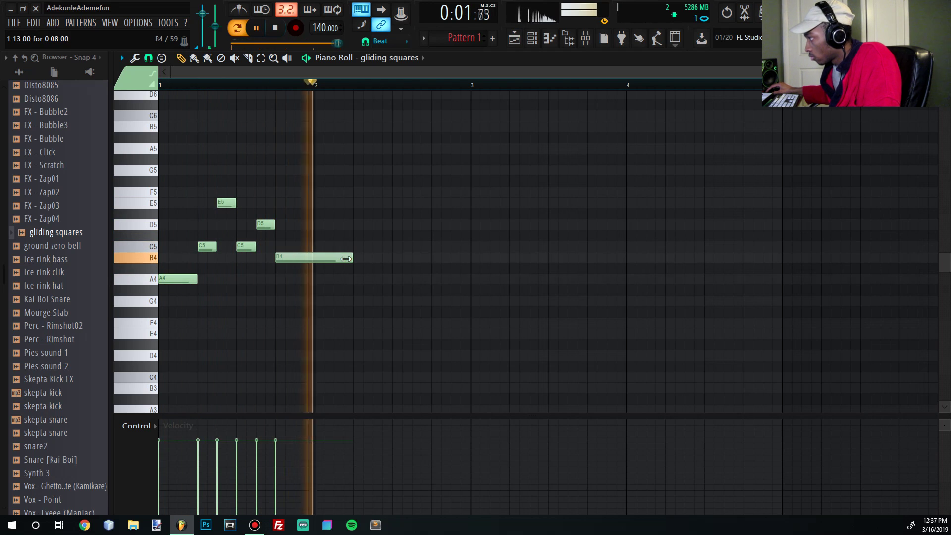
pyautogui.press('space')
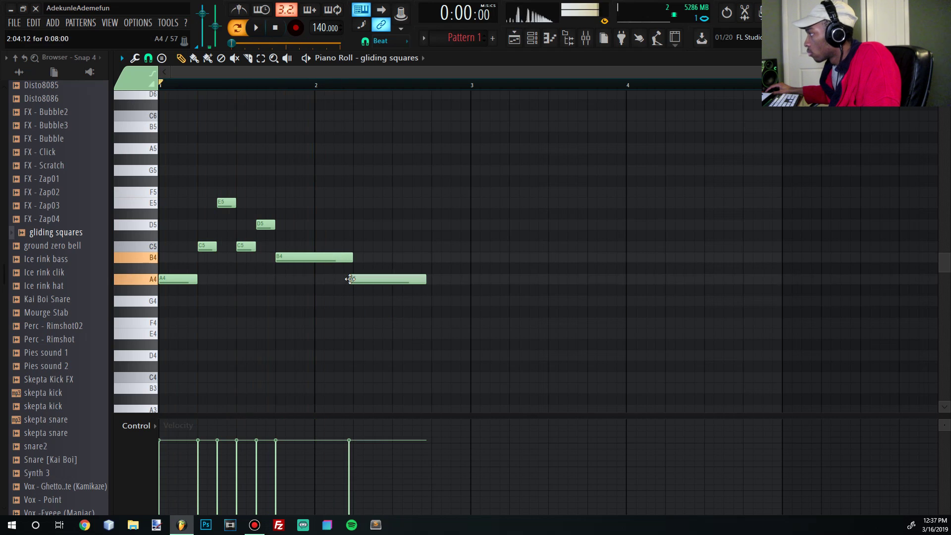
# Add two-step A4 and E5 notes at 2:05 and 2:07, followed by an eight-step D5 at 2:09
pyautogui.moveTo(390, 195); pyautogui.dragTo(405, 203)
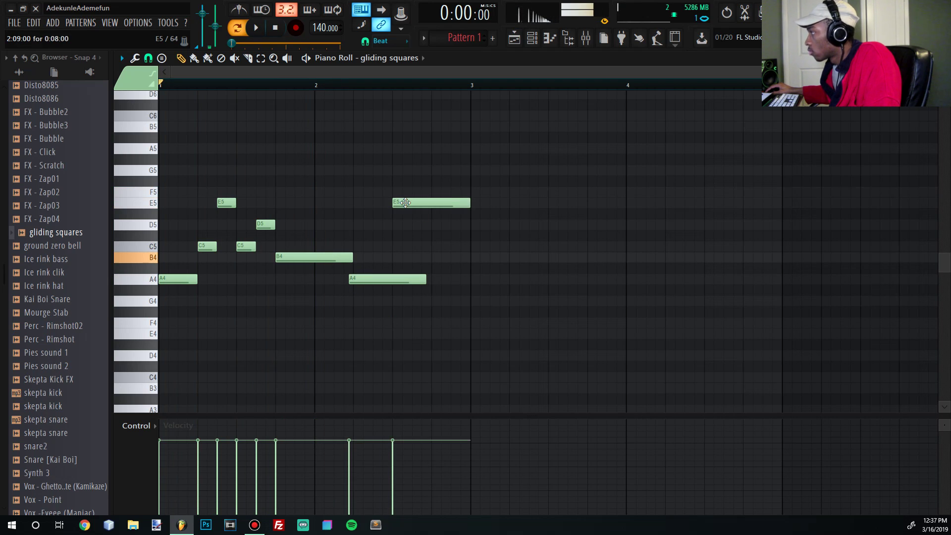
pyautogui.moveTo(464, 244); pyautogui.dragTo(378, 132)
pyautogui.hotkey('ctrl', 'l')
pyautogui.press('space')
pyautogui.keyDown('ctrl'); pyautogui.click(368, 265); pyautogui.keyUp('ctrl')
pyautogui.moveTo(361, 280)
pyautogui.mouseDown()
pyautogui.moveTo(380, 281)
pyautogui.moveTo(366, 281)
pyautogui.mouseUp()
pyautogui.press('space')
pyautogui.press('space')
pyautogui.moveTo(501, 256); pyautogui.dragTo(382, 201)
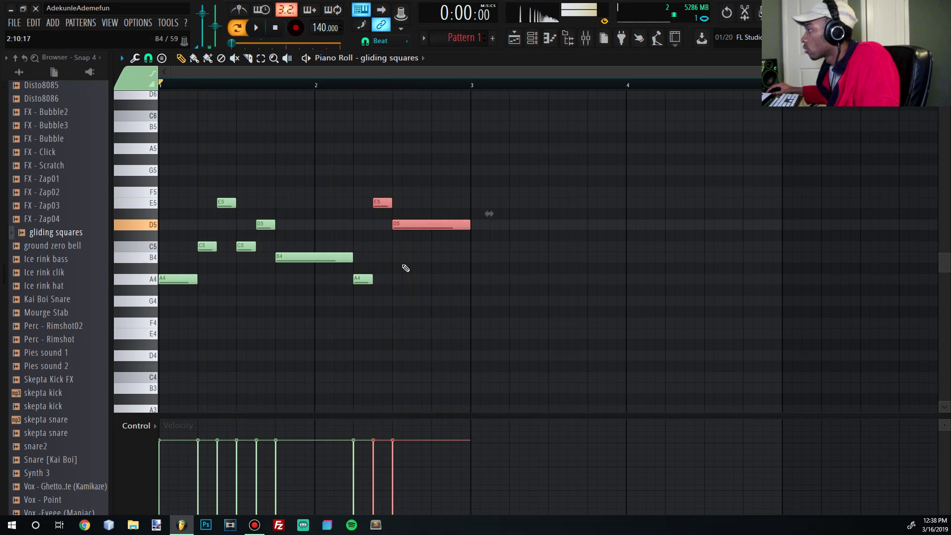
# Shorten the B4 to end at bar 2 and shift the A4, E5 and D5 group two steps earlier
pyautogui.moveTo(349, 253); pyautogui.dragTo(315, 254)
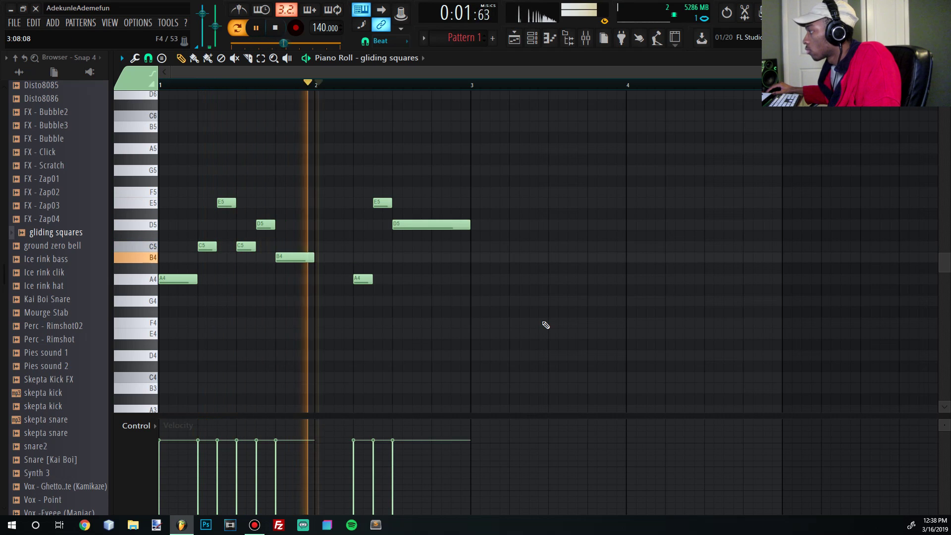
pyautogui.moveTo(519, 326); pyautogui.dragTo(367, 175)
pyautogui.moveTo(363, 279); pyautogui.dragTo(344, 278)
# Shorten the bar 2 D5 to two steps, add a two-step E5 and six-step C5 after it, and extend the B4 to six steps
pyautogui.press('space')
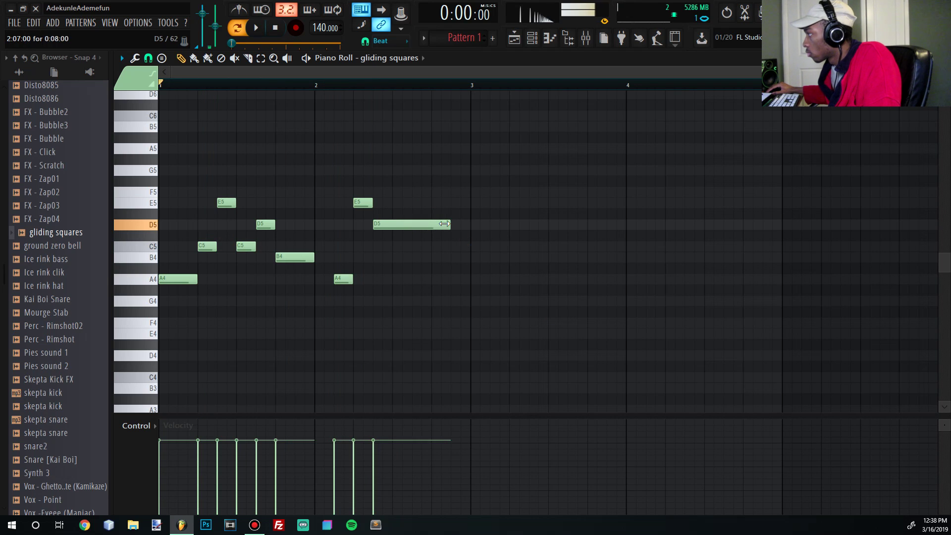
pyautogui.press('space')
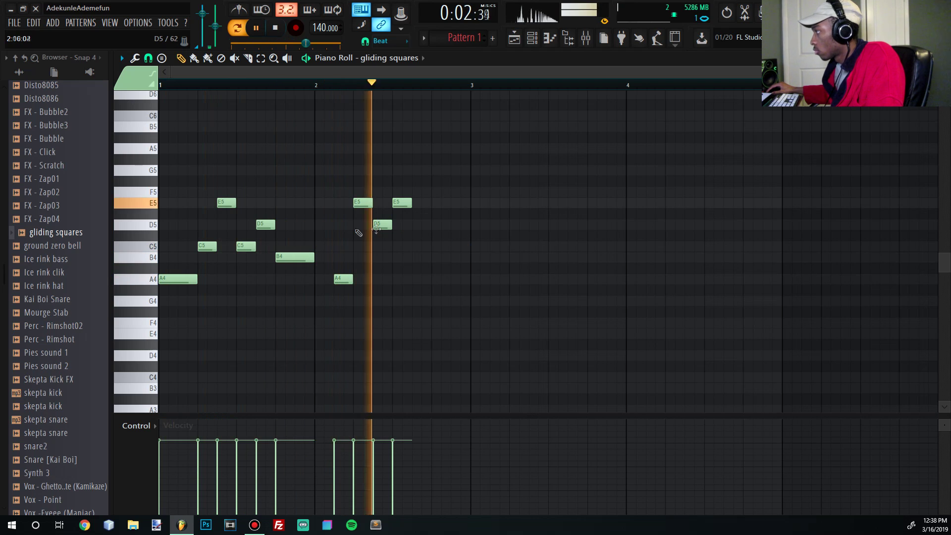
pyautogui.press('space')
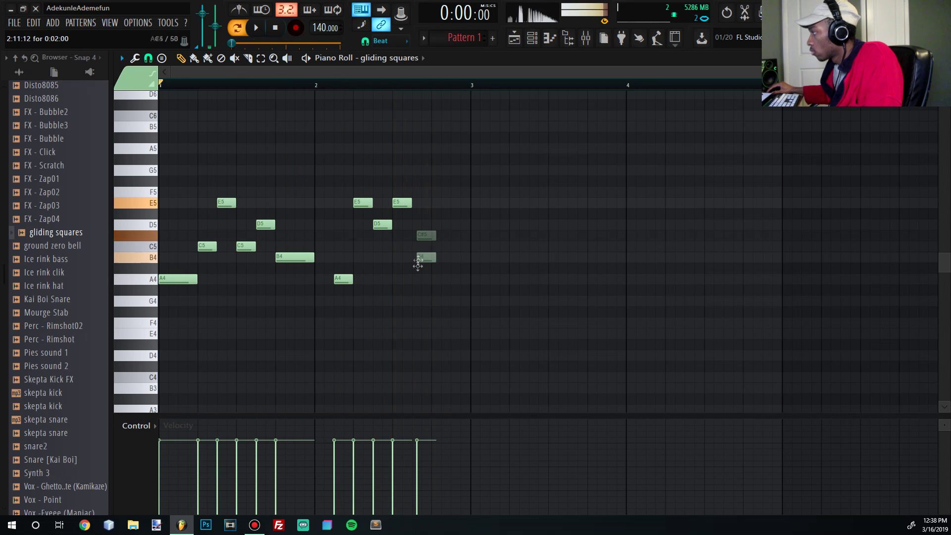
pyautogui.moveTo(451, 246); pyautogui.dragTo(470, 247)
pyautogui.press('space')
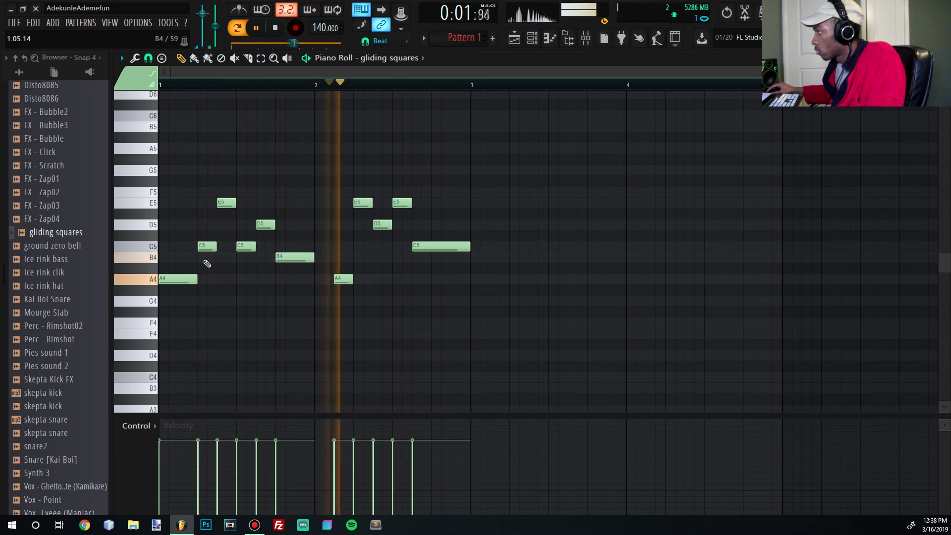
pyautogui.moveTo(314, 258); pyautogui.dragTo(331, 260)
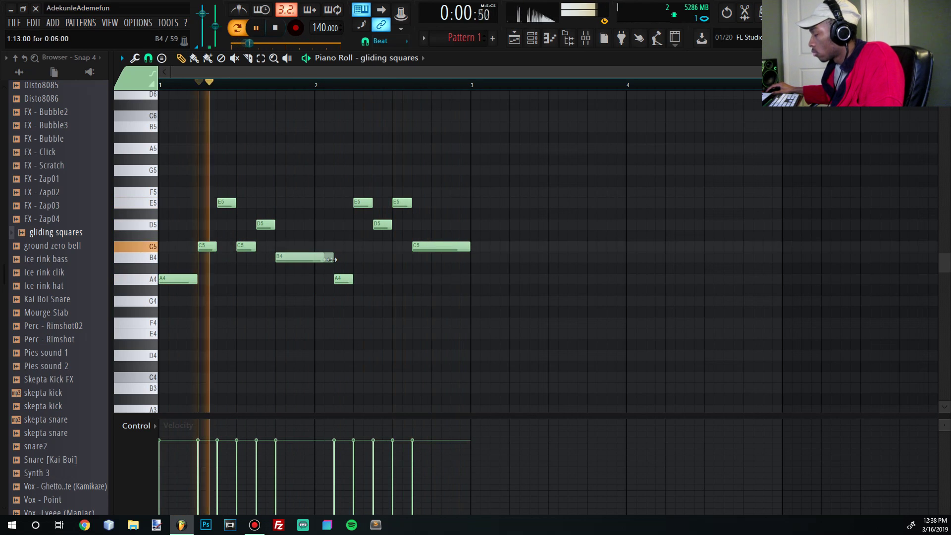
# Try the whole melody an octave lower and a semitone up from there, then restore its original pitch
pyautogui.moveTo(494, 324); pyautogui.dragTo(160, 95)
pyautogui.hotkey('ctrl', 'Down')
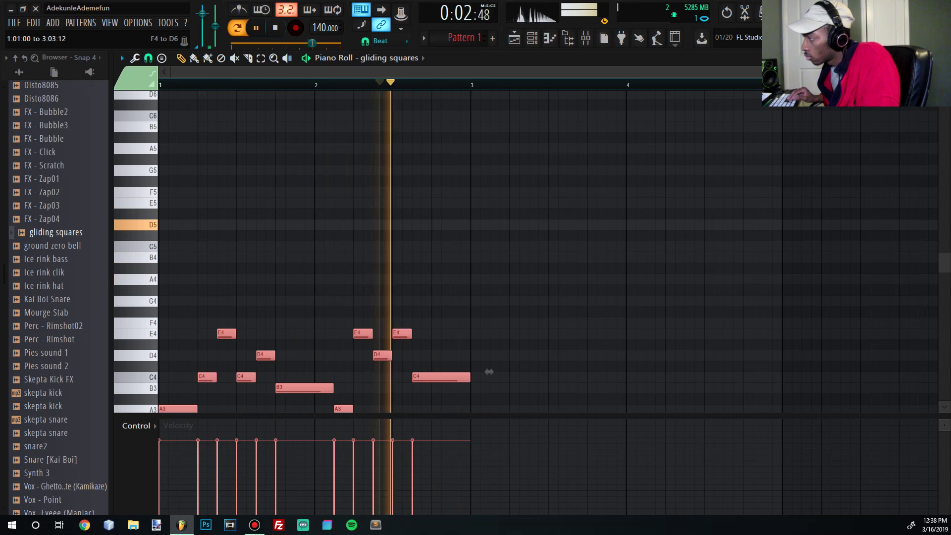
pyautogui.press('Up')
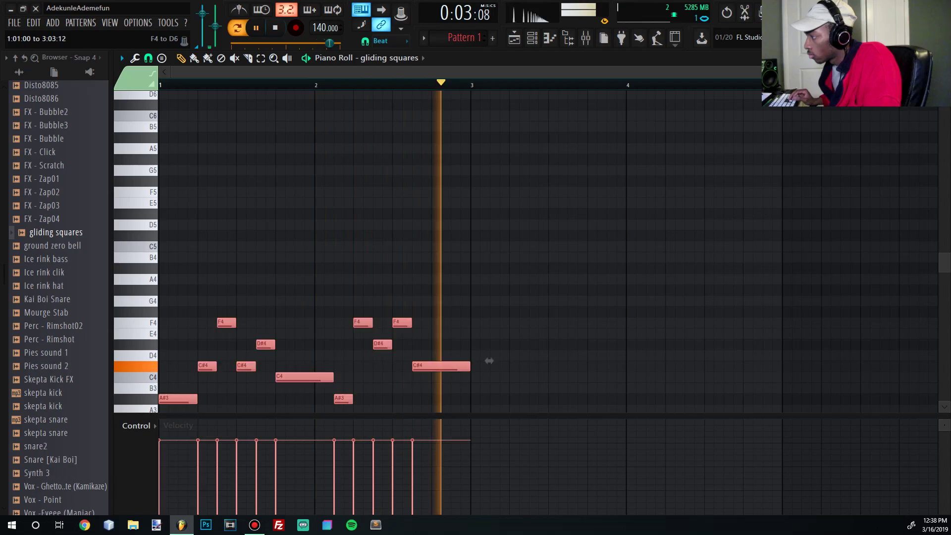
pyautogui.press('Down')
pyautogui.hotkey('ctrl', 'Up')
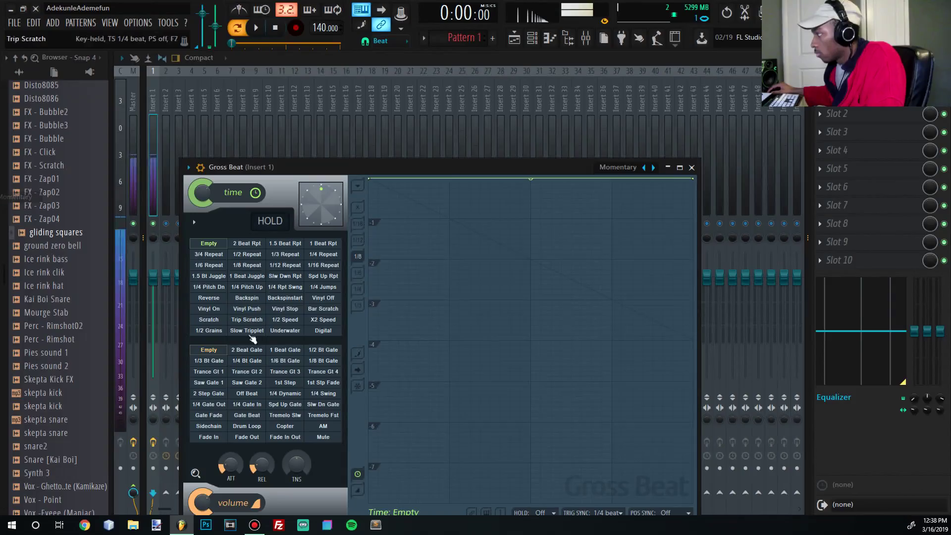
# Apply the 1/2 Speed time preset in Gross Beat on Insert 1 and play the pattern
pyautogui.click(285, 320)
pyautogui.press('space')
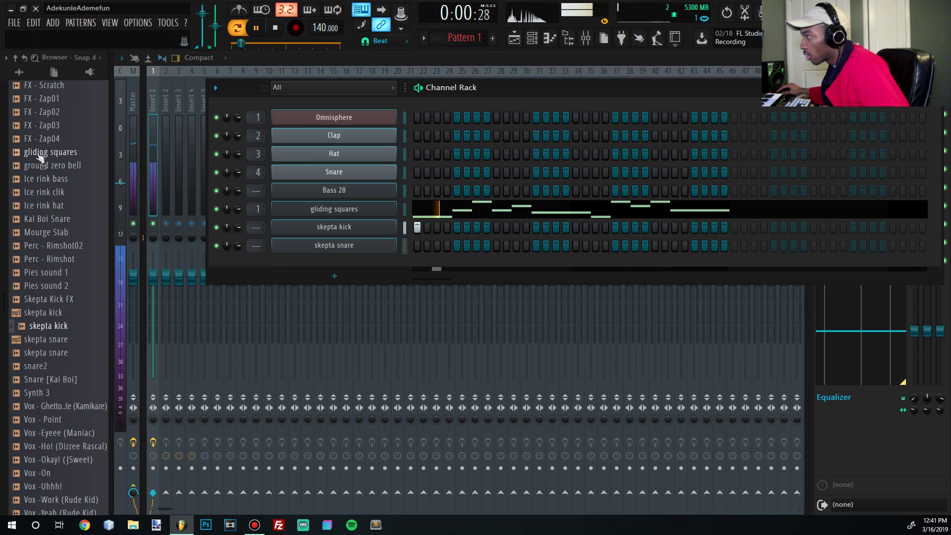
# Check the sample and envelope settings of the skepta kick channel
pyautogui.click(325, 230)
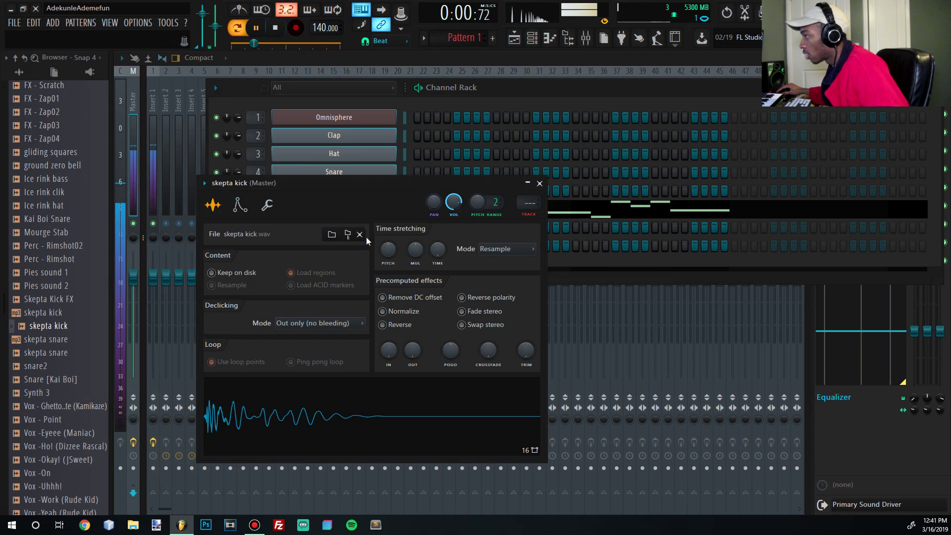
pyautogui.click(237, 204)
pyautogui.click(213, 206)
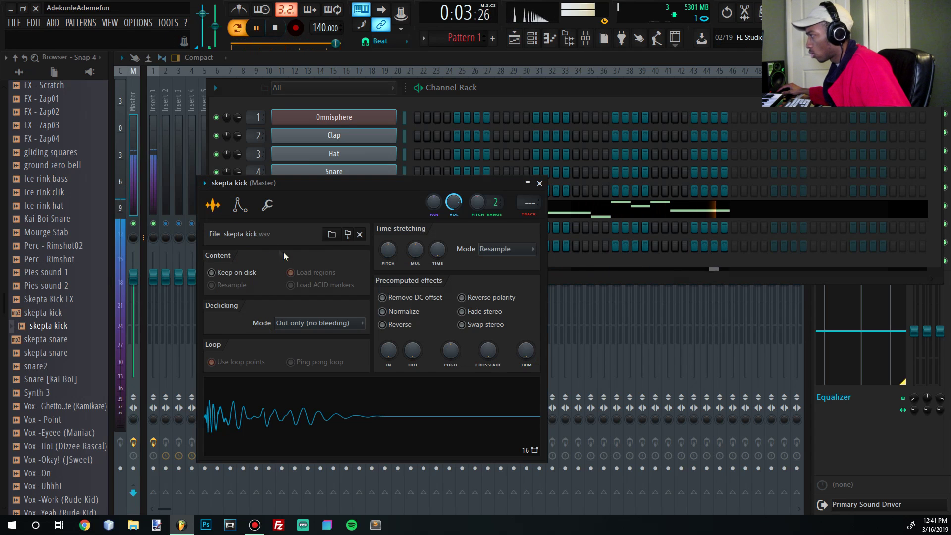
pyautogui.click(518, 92)
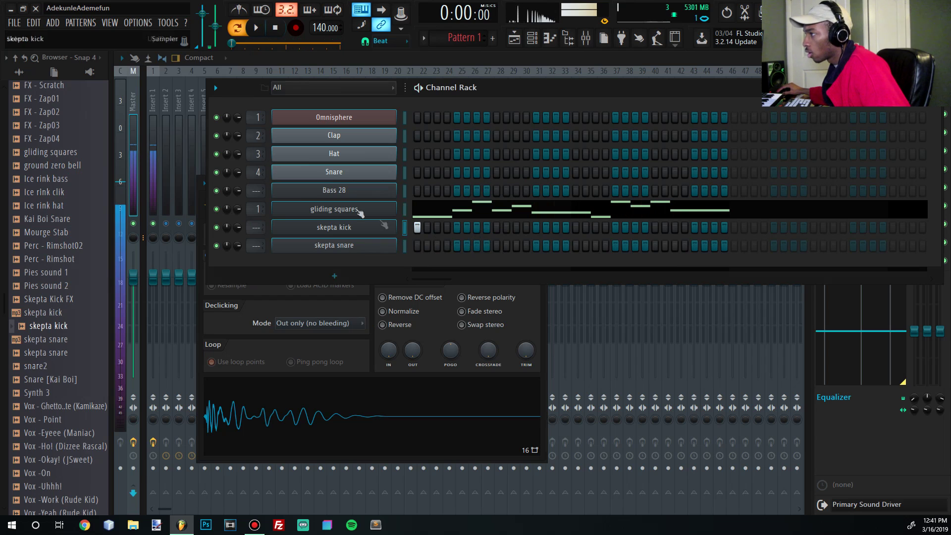
# Program skepta snare hits on steps 7, 13, 23 and 29, and add a skepta kick hit on step 20
pyautogui.click(456, 246)
pyautogui.click(476, 246)
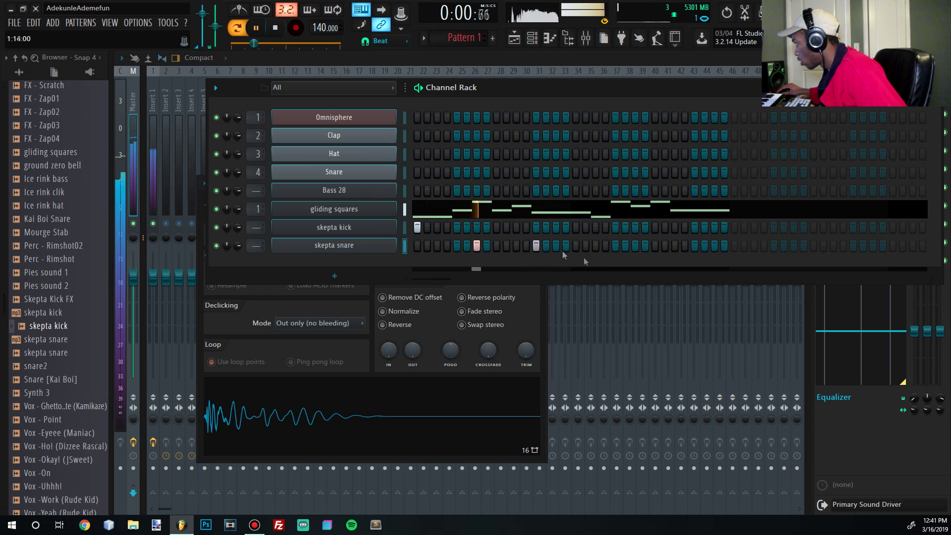
pyautogui.press('space')
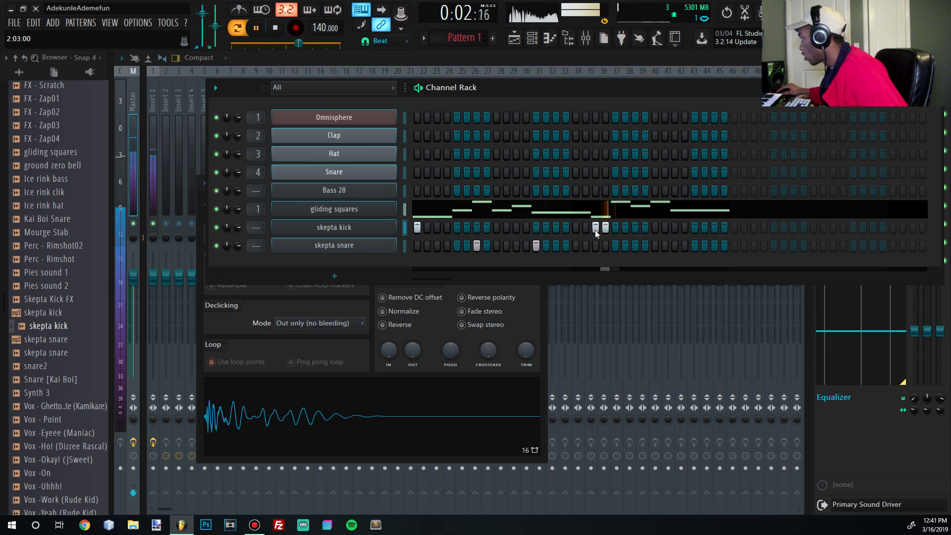
pyautogui.click(634, 246)
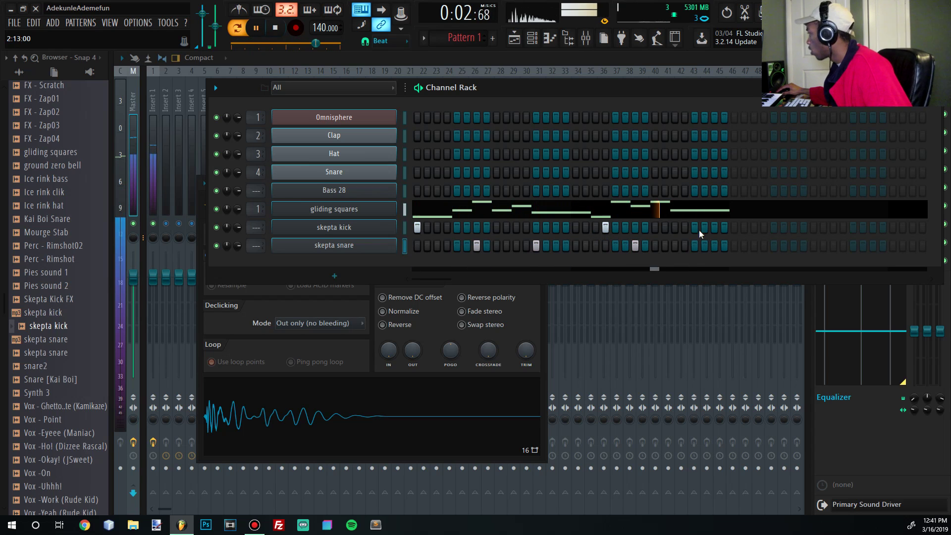
pyautogui.click(695, 246)
# Inspect the skepta kick channel's sample settings and view its notes in the piano roll
pyautogui.click(385, 231)
pyautogui.click(385, 230)
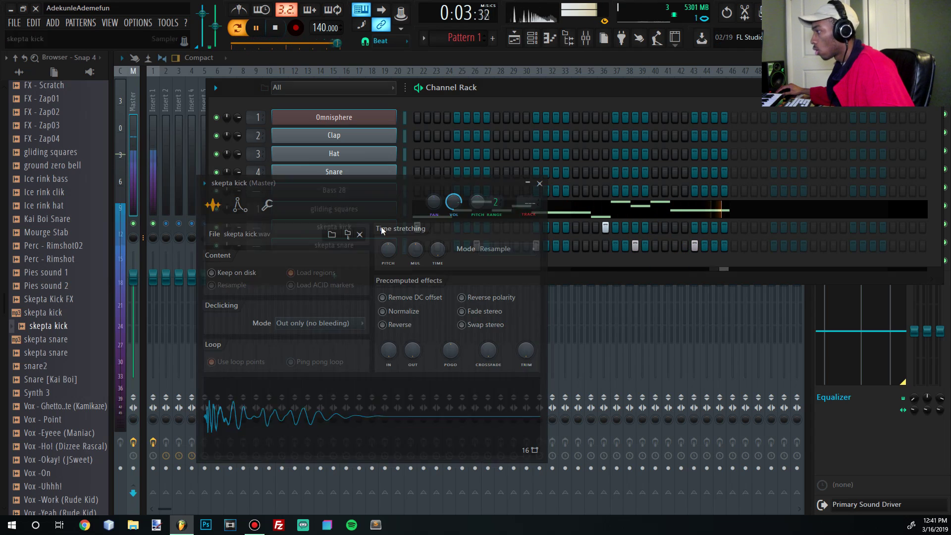
pyautogui.click(542, 91)
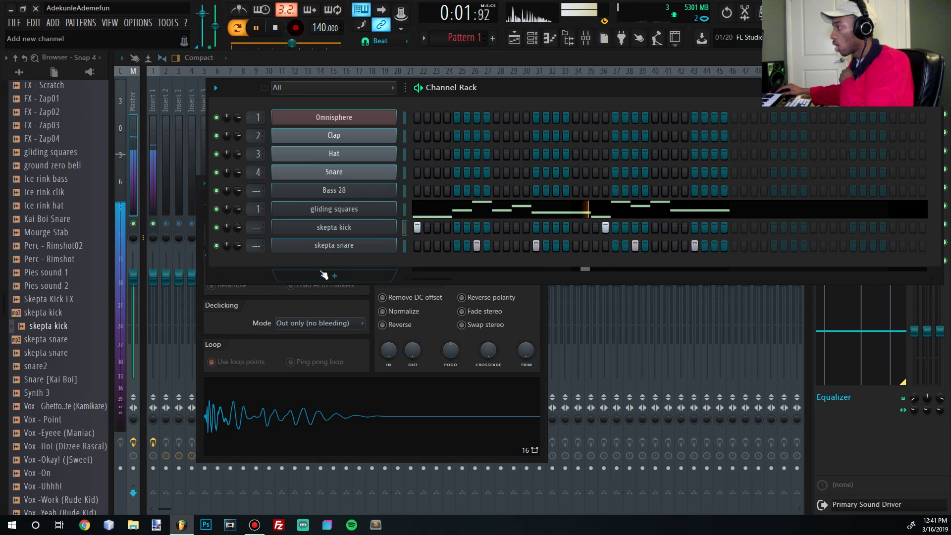
pyautogui.rightClick(334, 226)
pyautogui.click(20, 226)
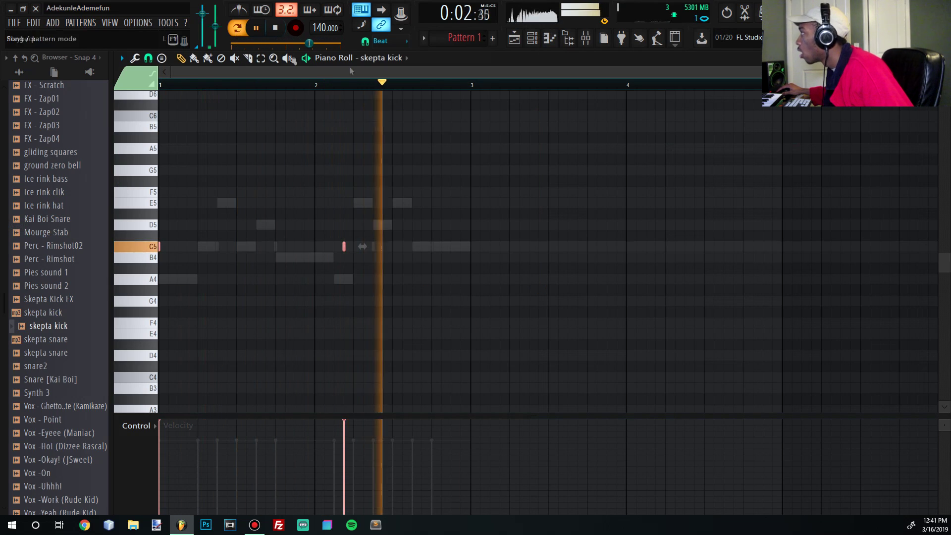
# Bring up the mixer and browse the Eski sample pack in GrimeSamples for more sounds
pyautogui.click(586, 40)
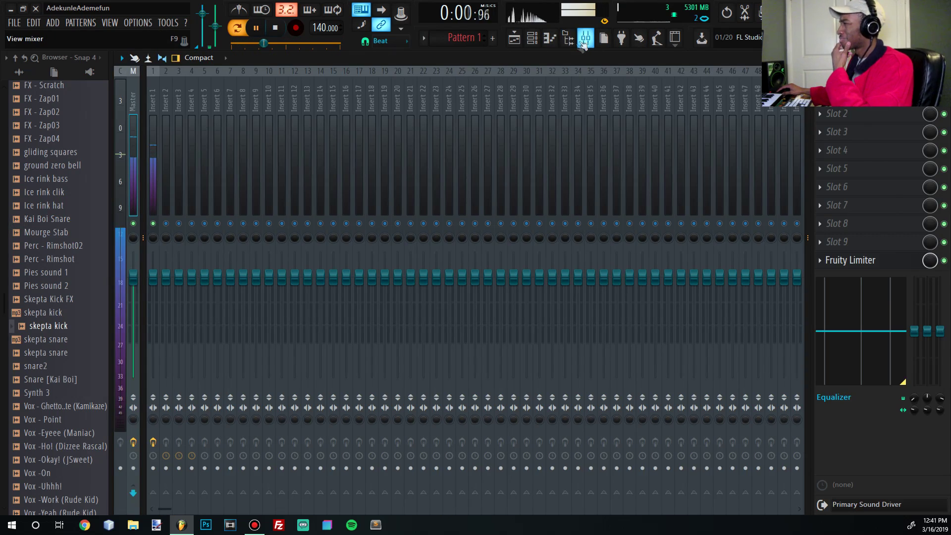
pyautogui.scroll(8, 27, 236)
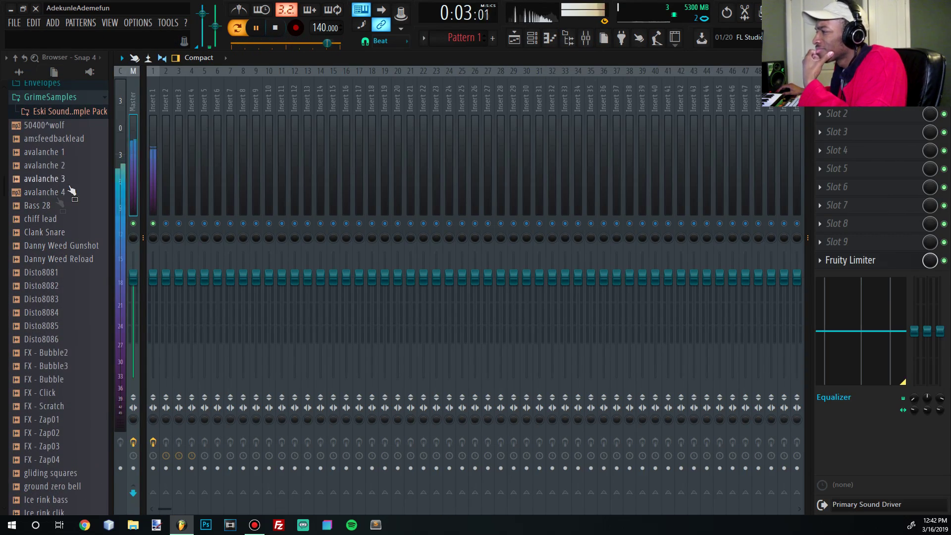